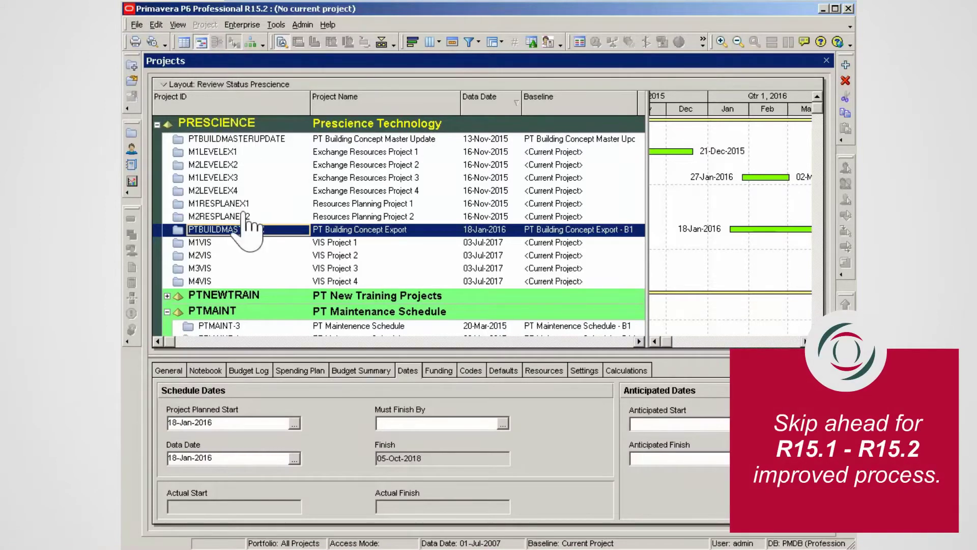
- Open project PTBUILDMASTEREX to show its activities and Gantt schedule
right_click(248, 242)
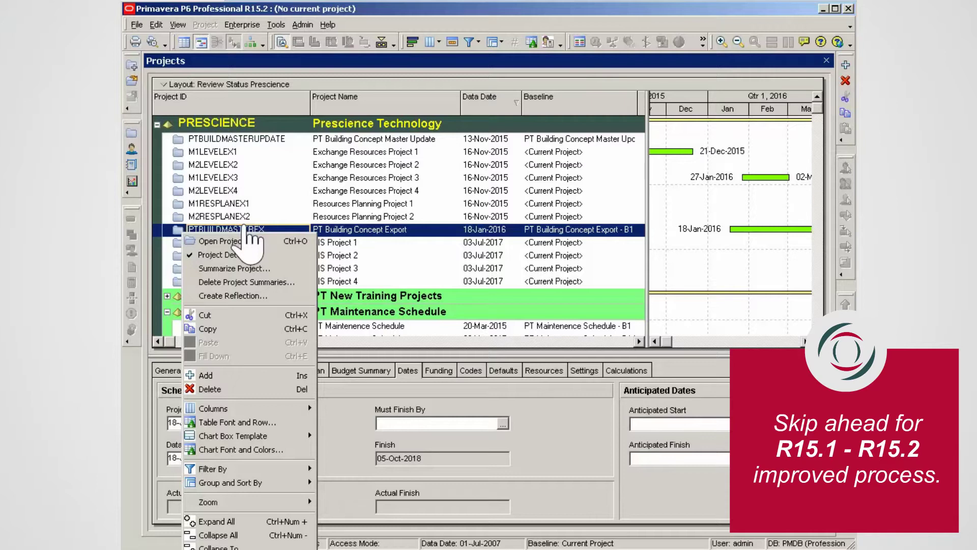
left_click(249, 243)
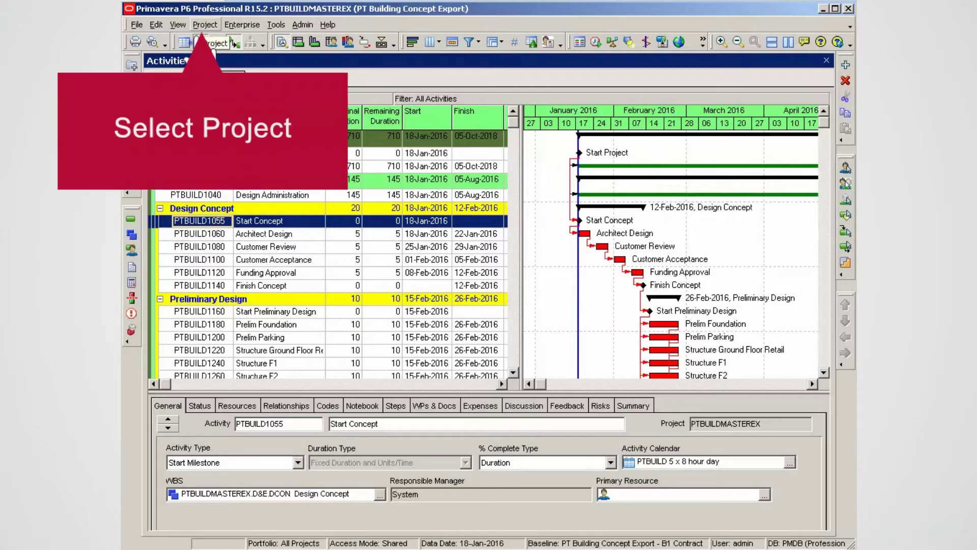
left_click(206, 24)
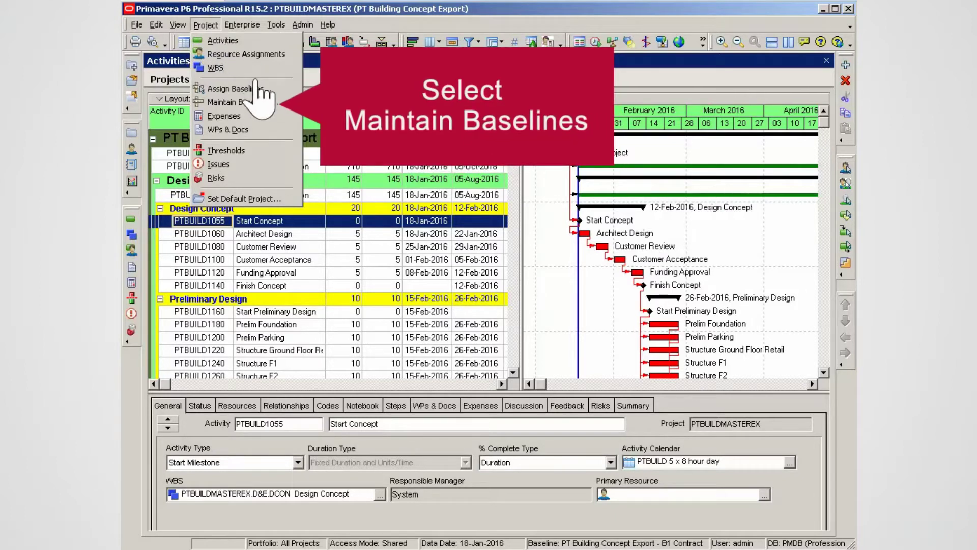
- Copy the B1 Contract baseline to B2, then restore B2 as a separate project
left_click(254, 102)
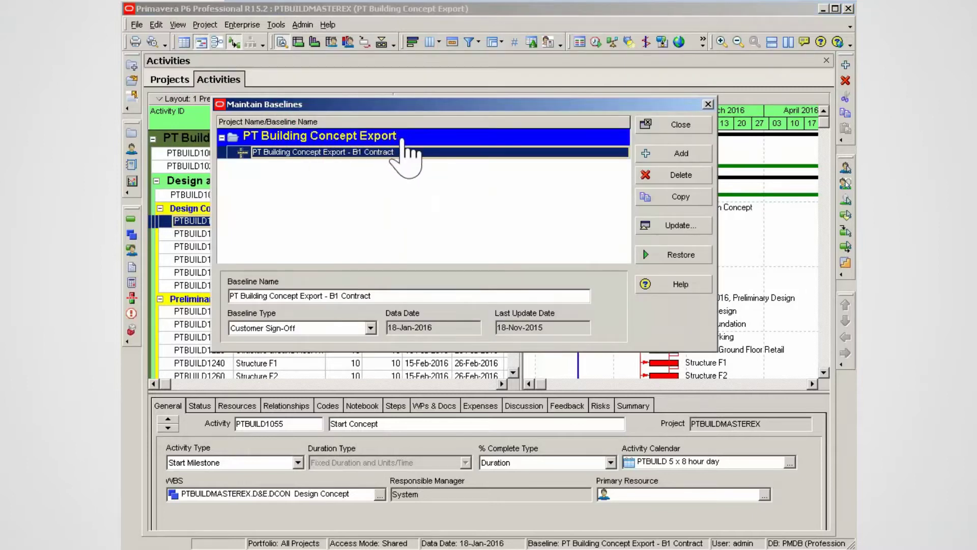
left_click(410, 156)
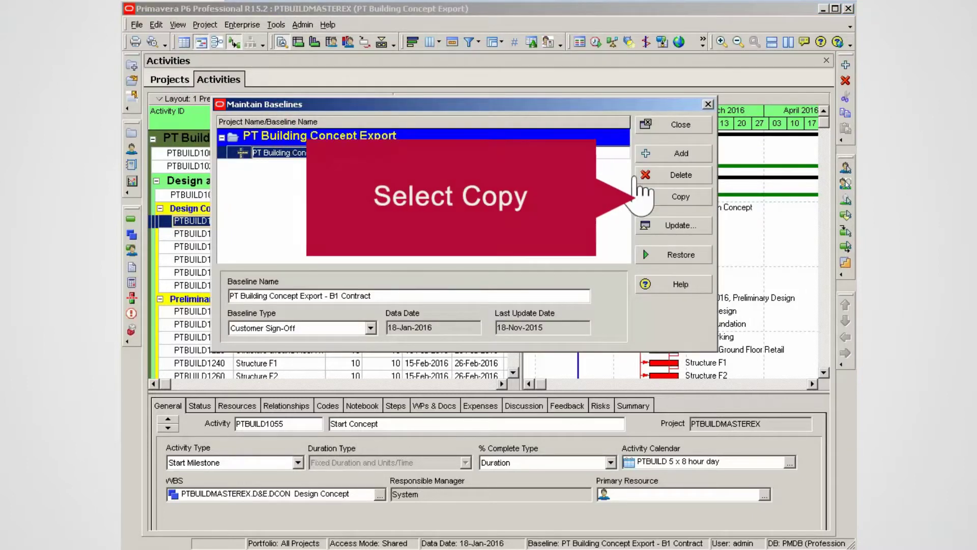
left_click(667, 202)
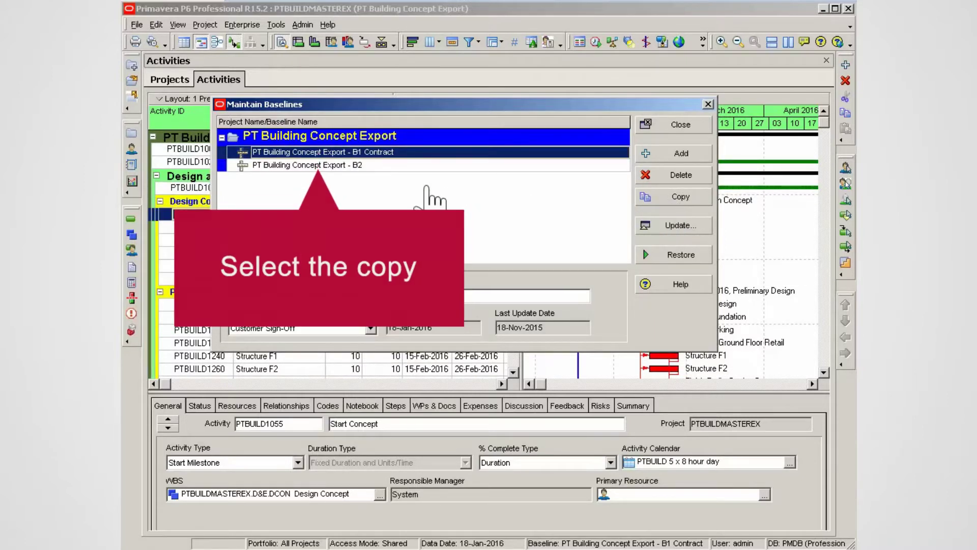
left_click(392, 166)
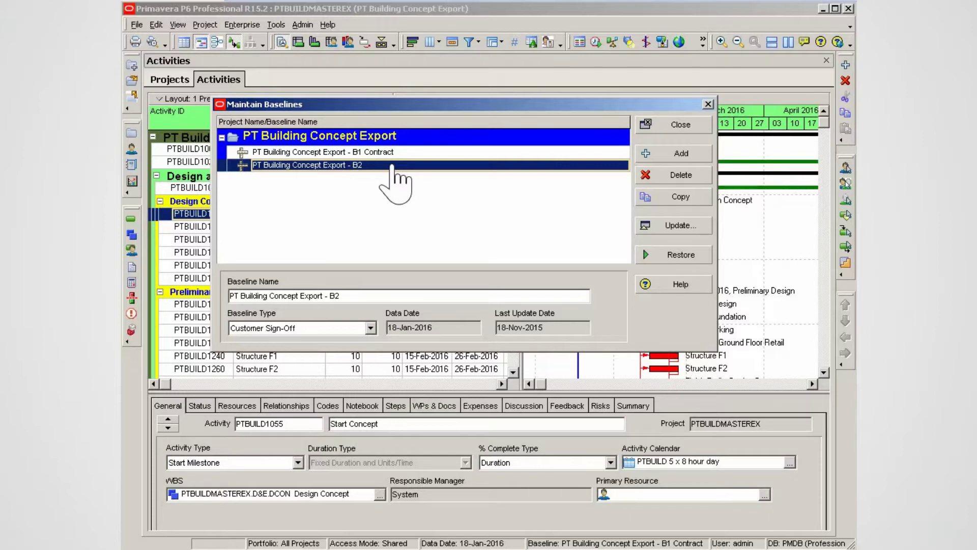
left_click(679, 275)
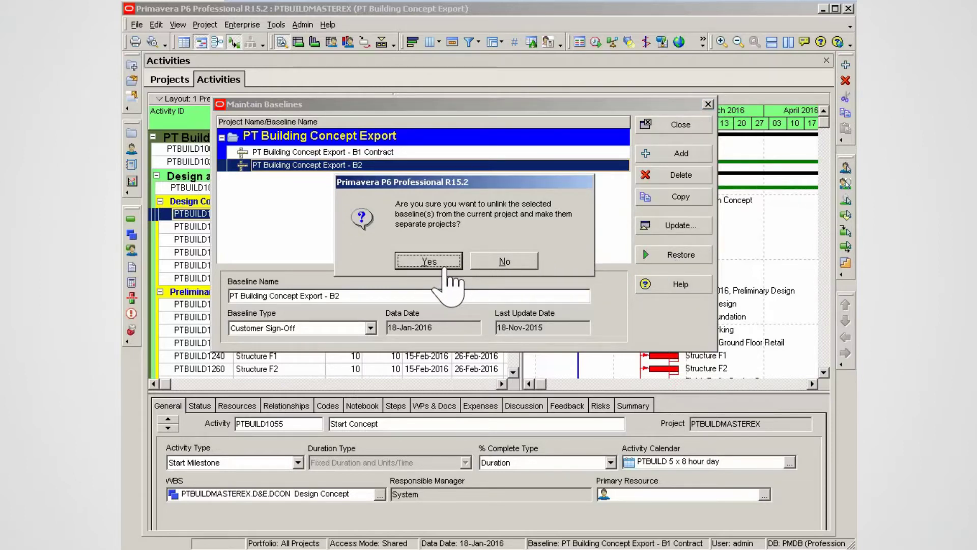
left_click(447, 275)
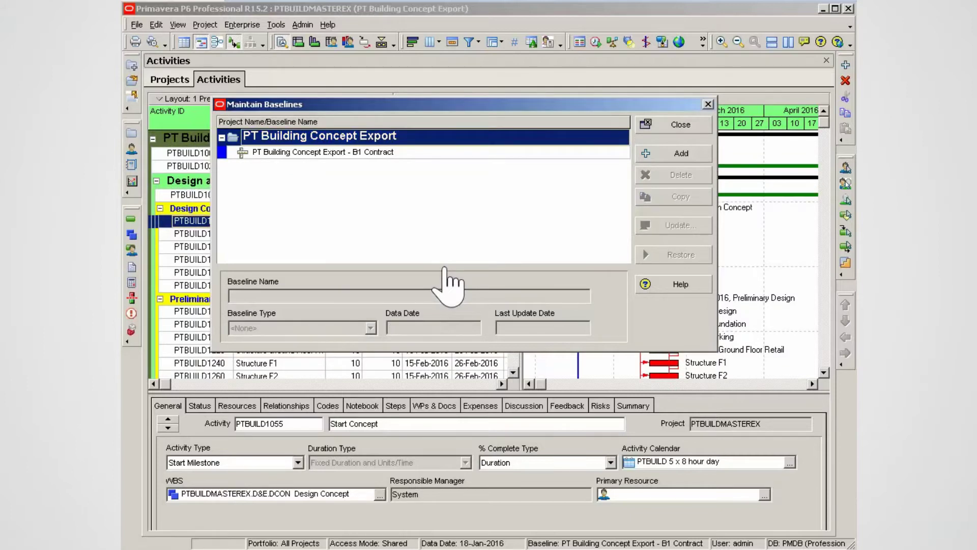
- Open PTBUILDMASTEREX together with the restored PTBUILDMASTEREX - B2 project
left_click(685, 127)
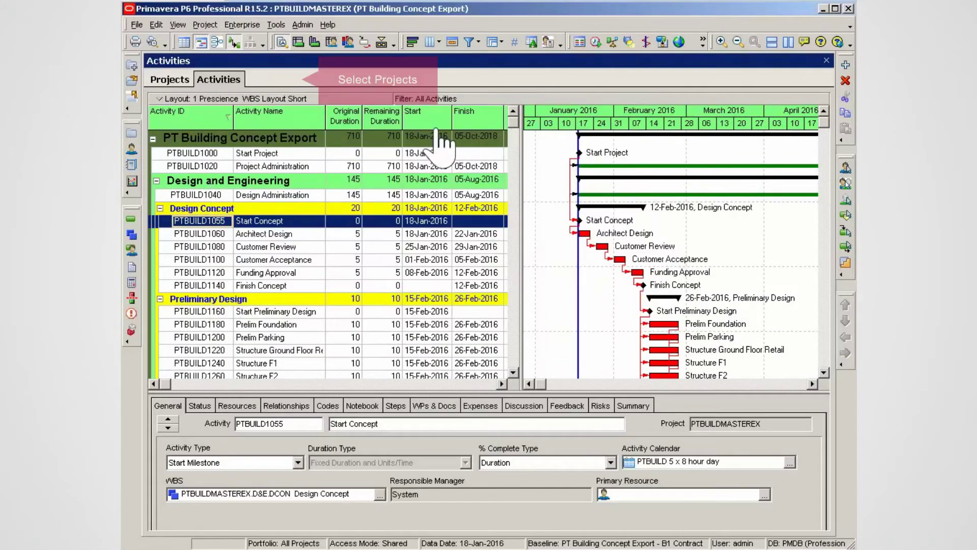
left_click(174, 90)
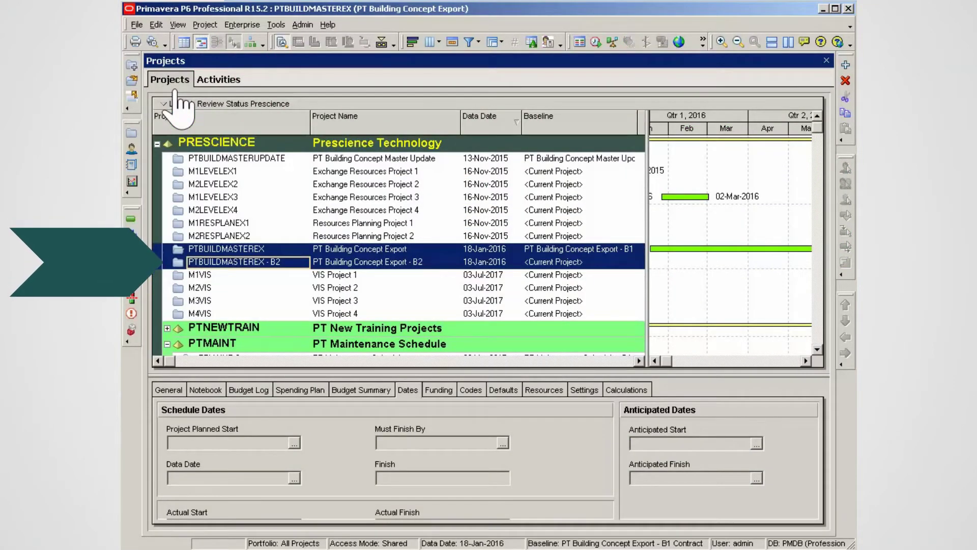
right_click(261, 289)
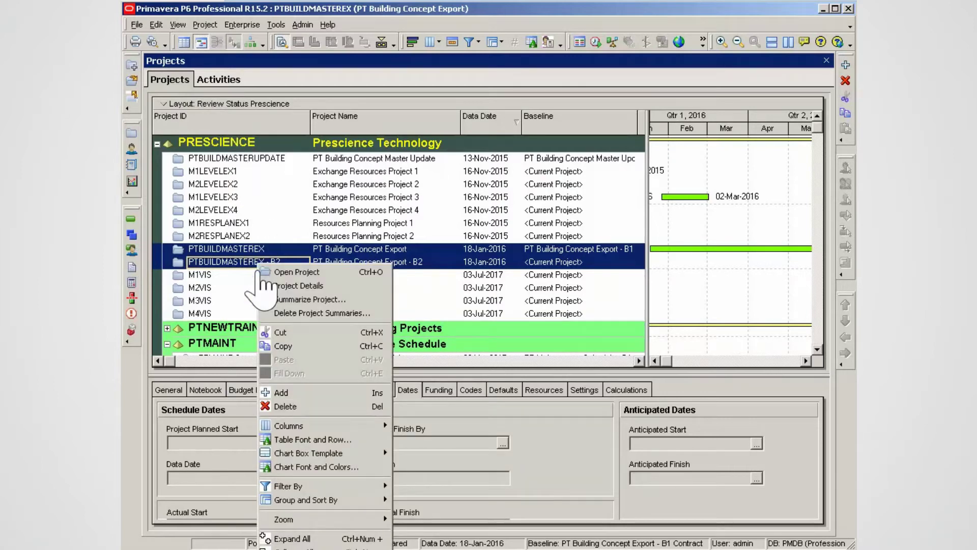
left_click(328, 273)
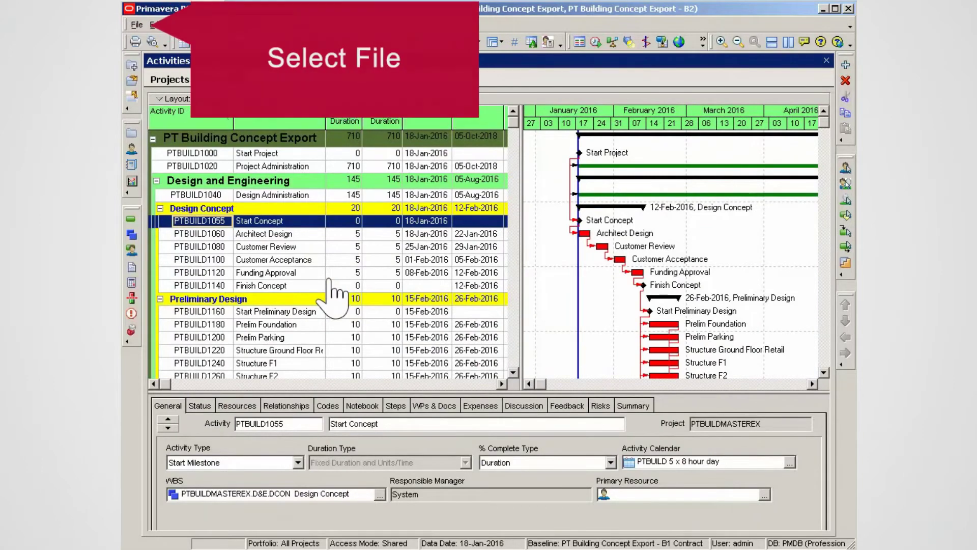
- Export both projects as Primavera PM XER 15.2 to R15.2ExportProjectBaseline.xer
left_click(136, 24)
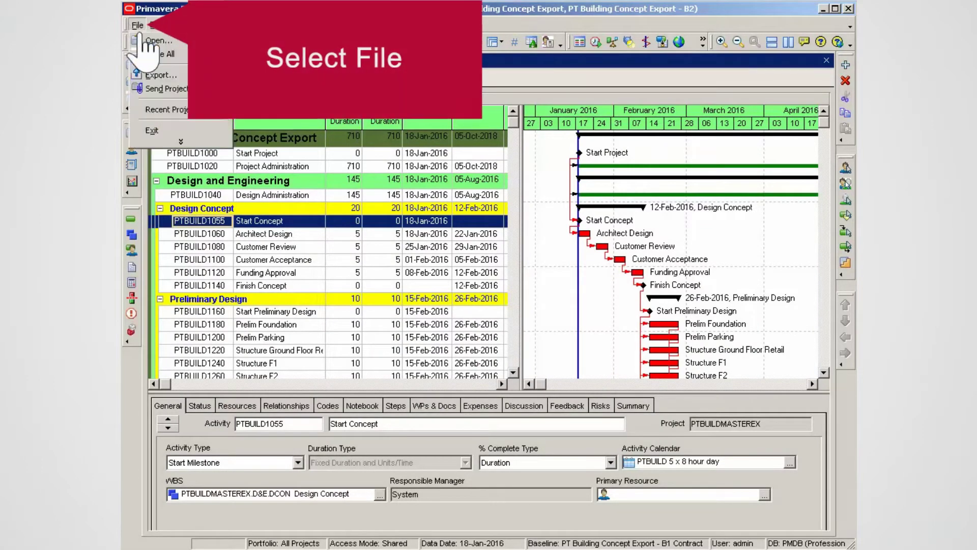
left_click(183, 77)
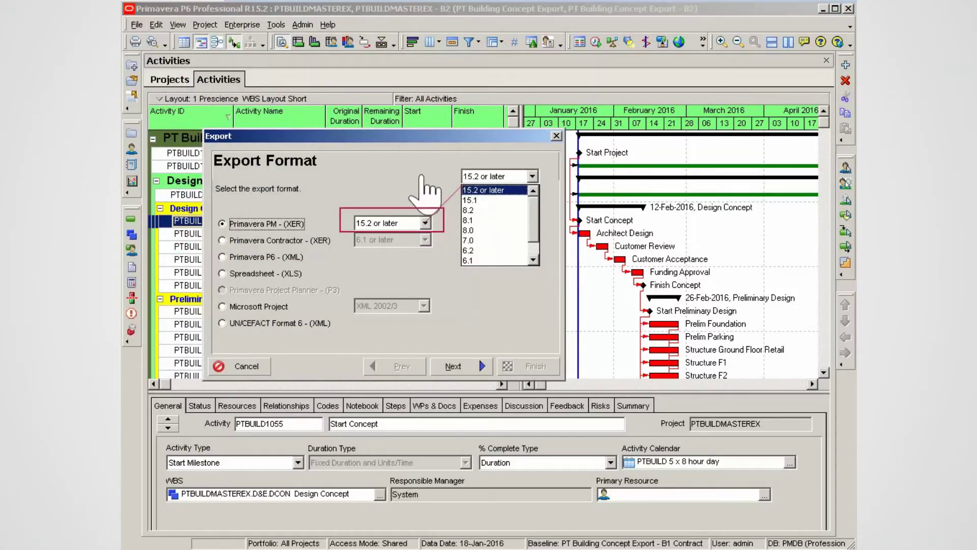
left_click(475, 370)
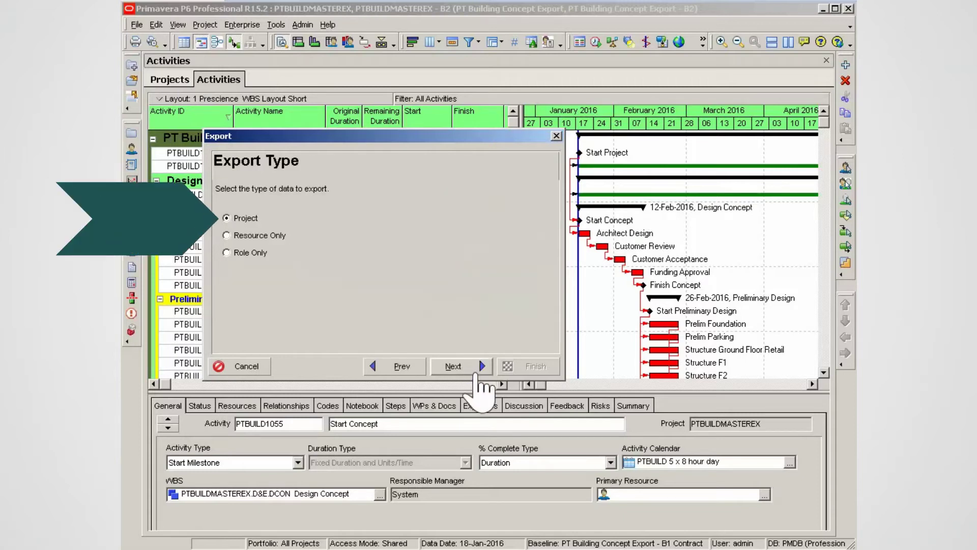
left_click(475, 371)
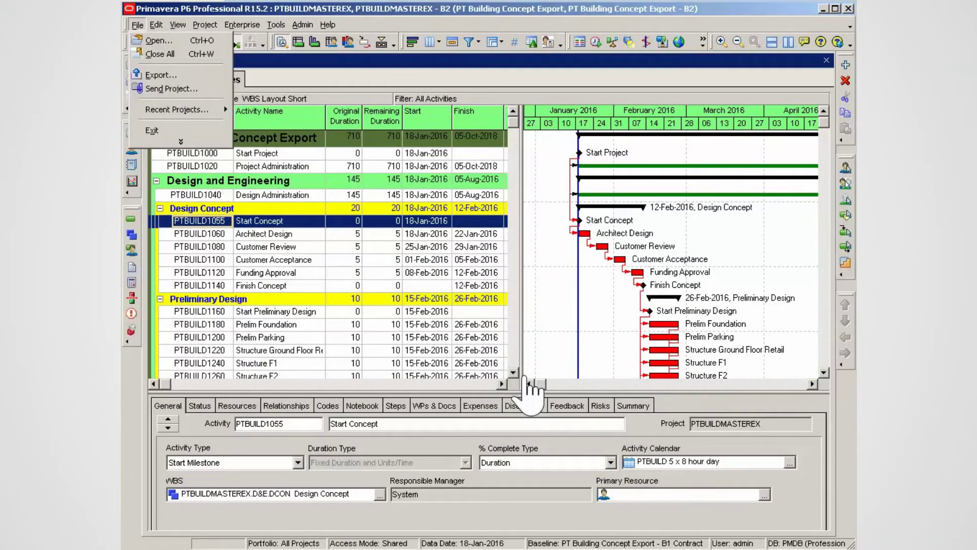
- Close all open projects, confirming the close with Yes
left_click(173, 54)
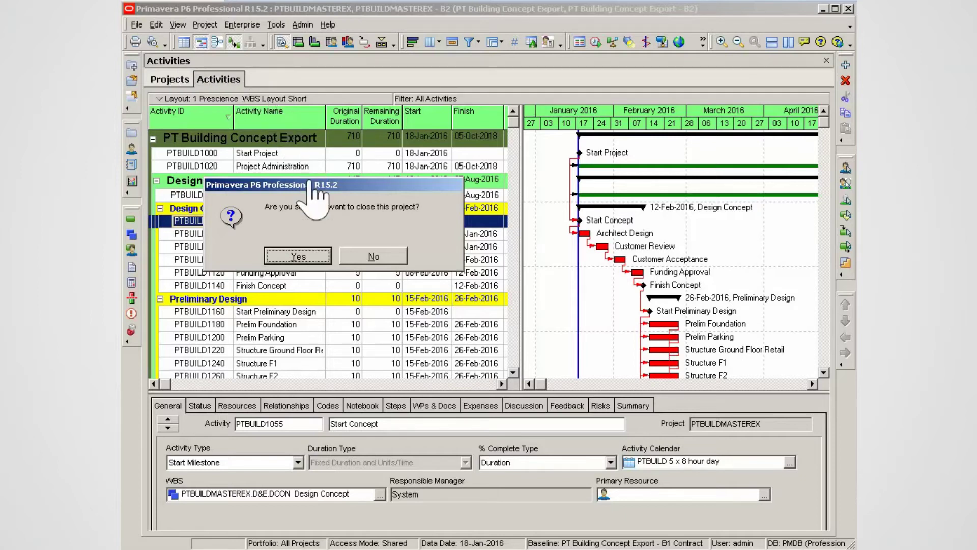
left_click(298, 256)
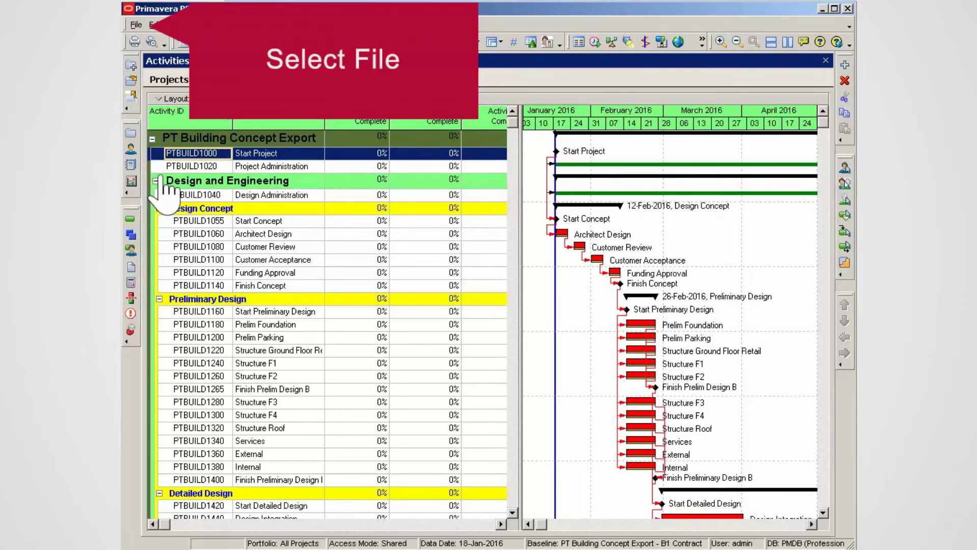
- Start a Primavera P6 XML export and advance to the Projects To Export page
left_click(136, 24)
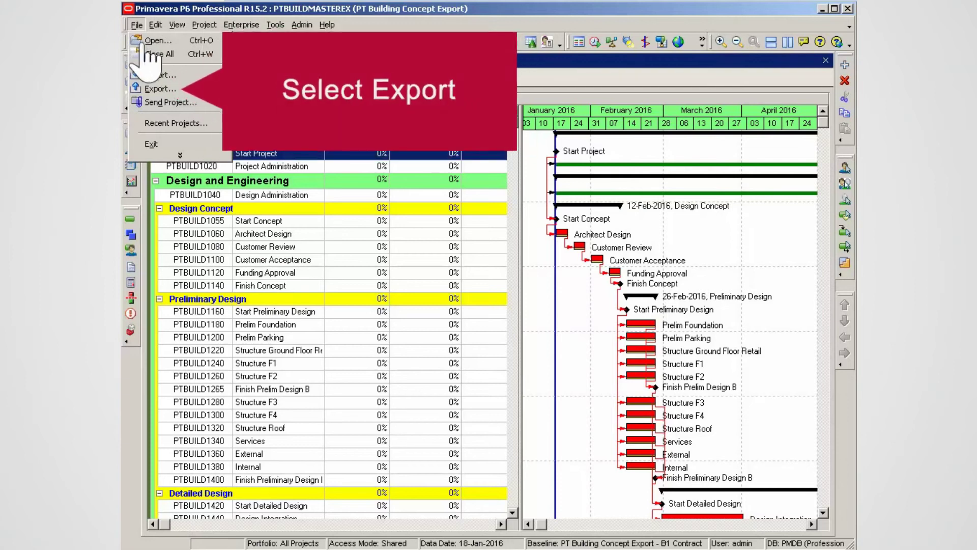
left_click(153, 90)
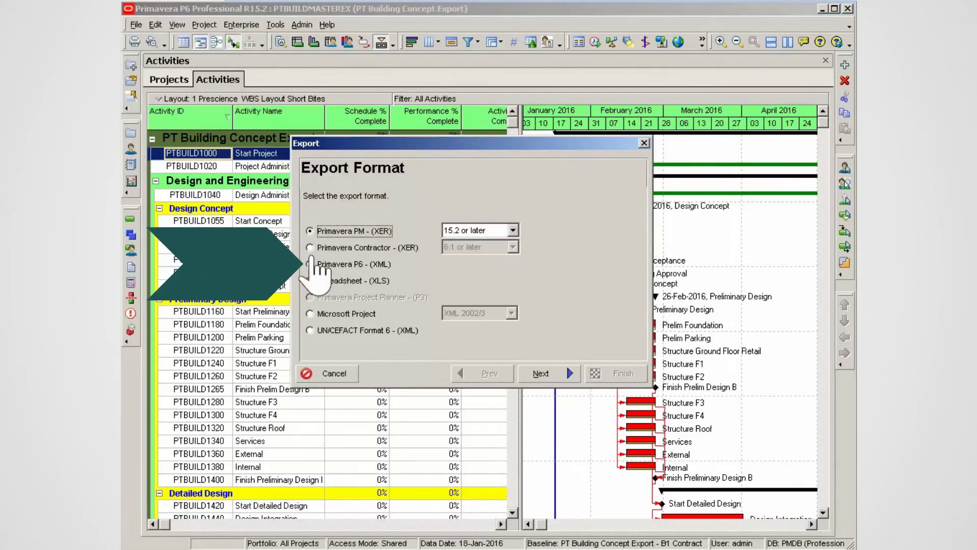
left_click(311, 264)
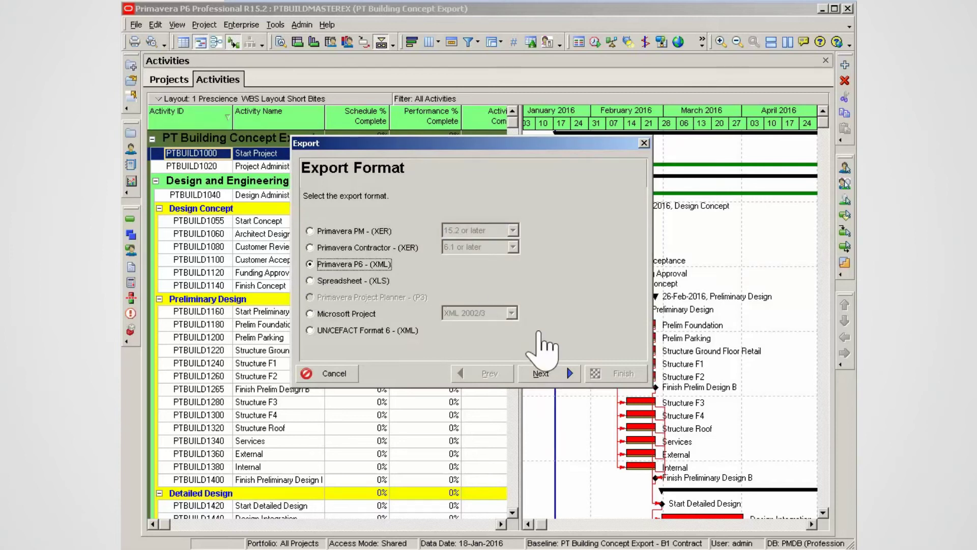
left_click(557, 378)
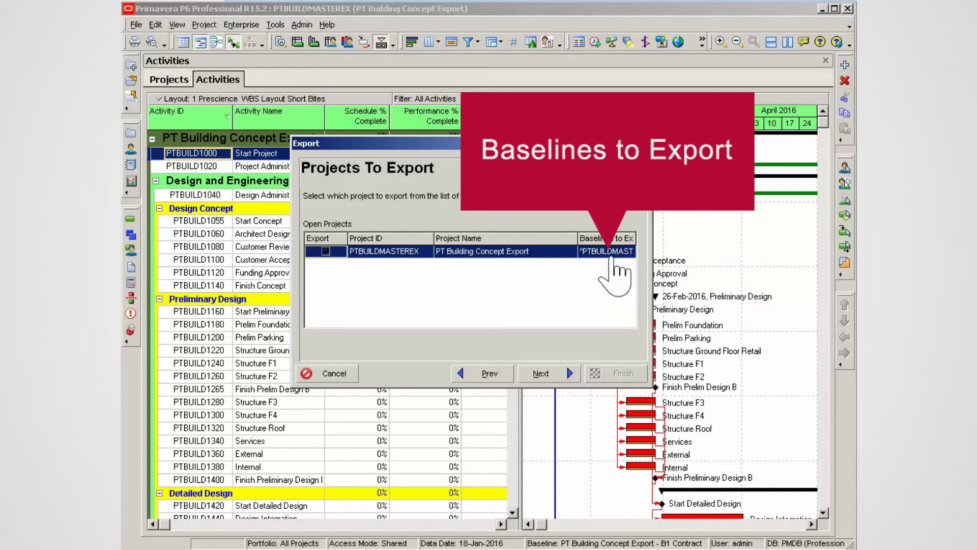
- Include baseline PTBUILDMASTEREX - B1 and export to PTBUILDMASTEREXBLINE2.zip
left_click(612, 252)
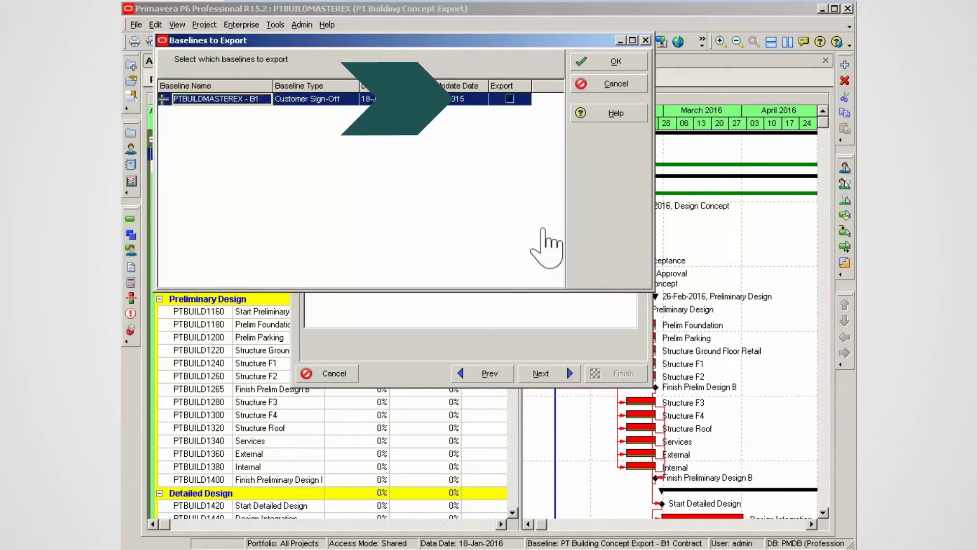
left_click(509, 98)
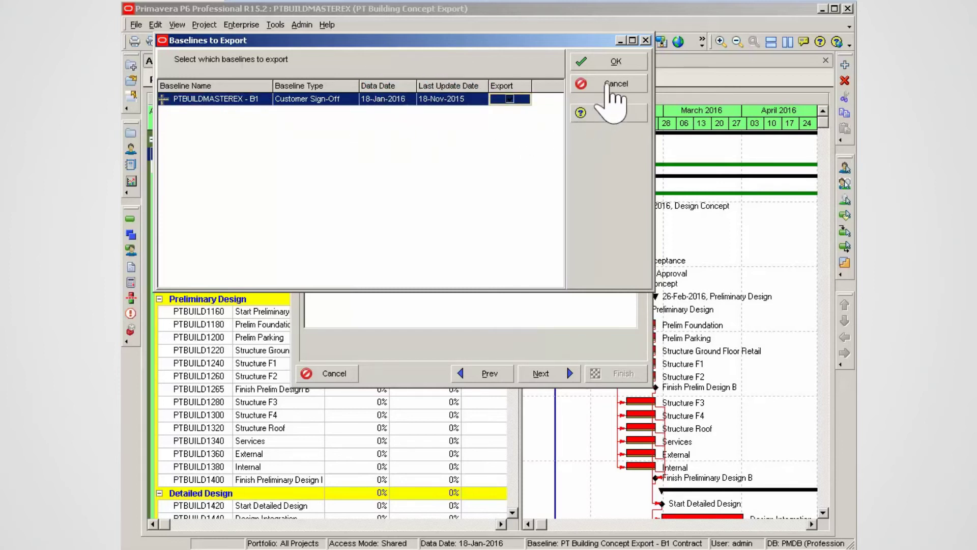
left_click(613, 68)
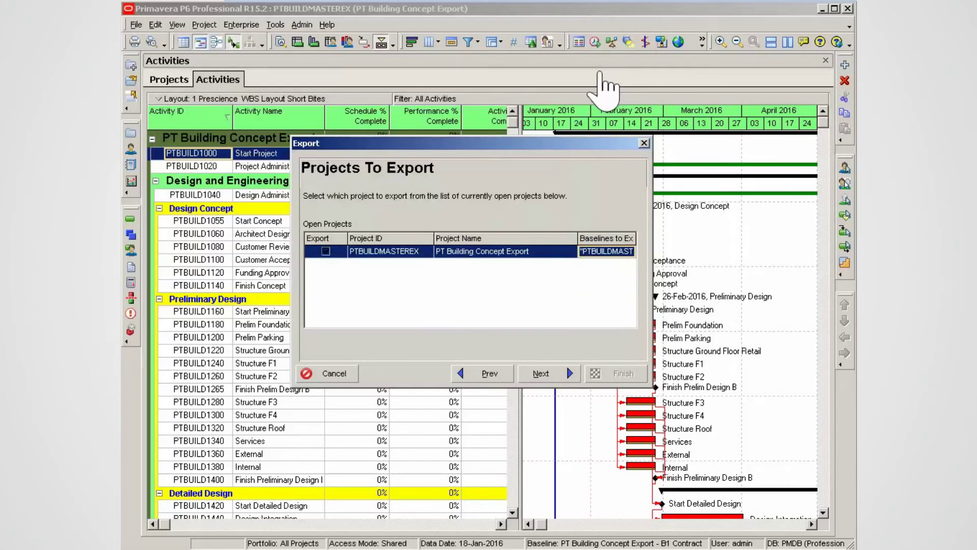
left_click(557, 376)
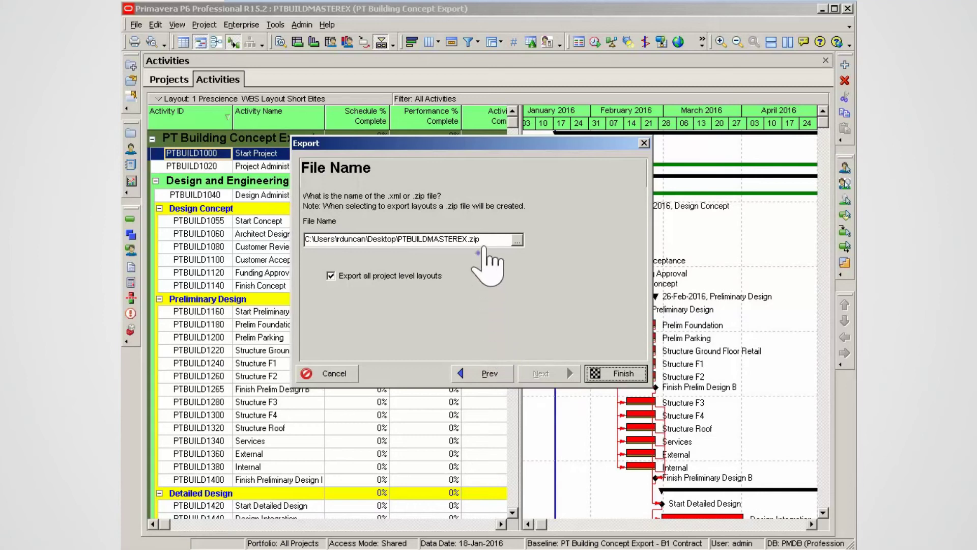
type("BLINE2")
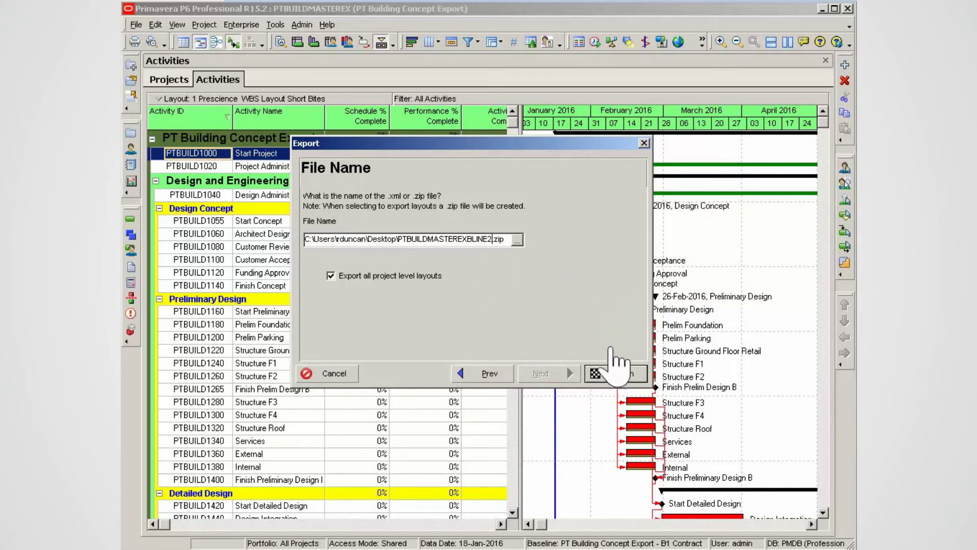
left_click(617, 377)
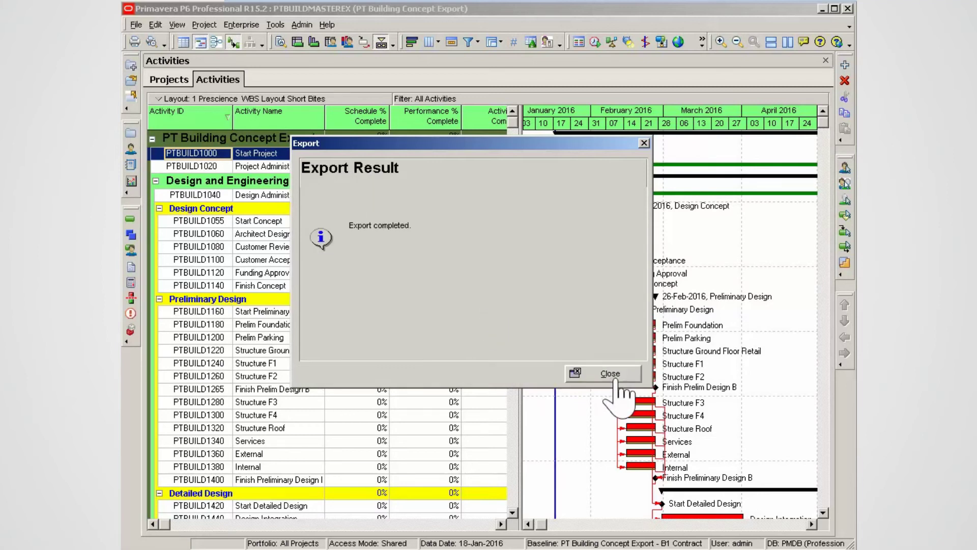
left_click(615, 377)
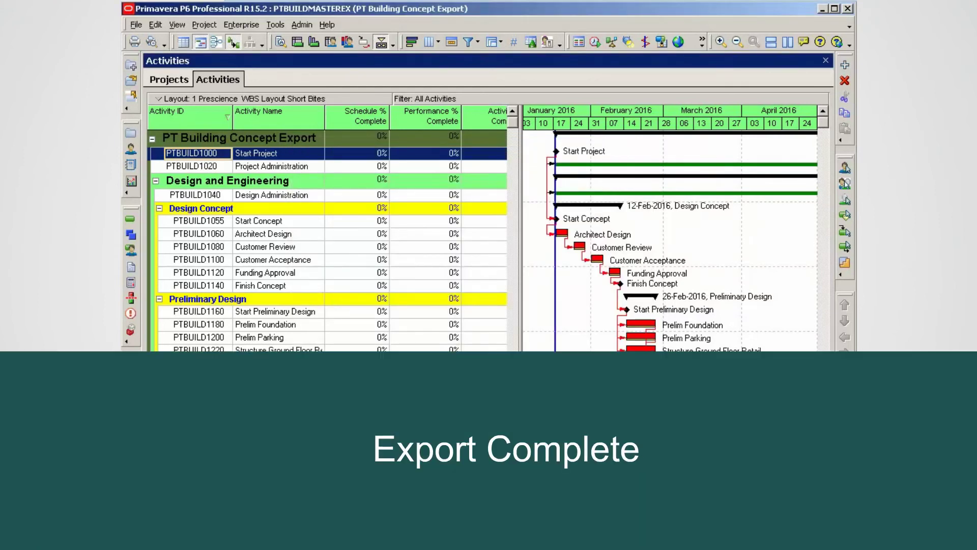